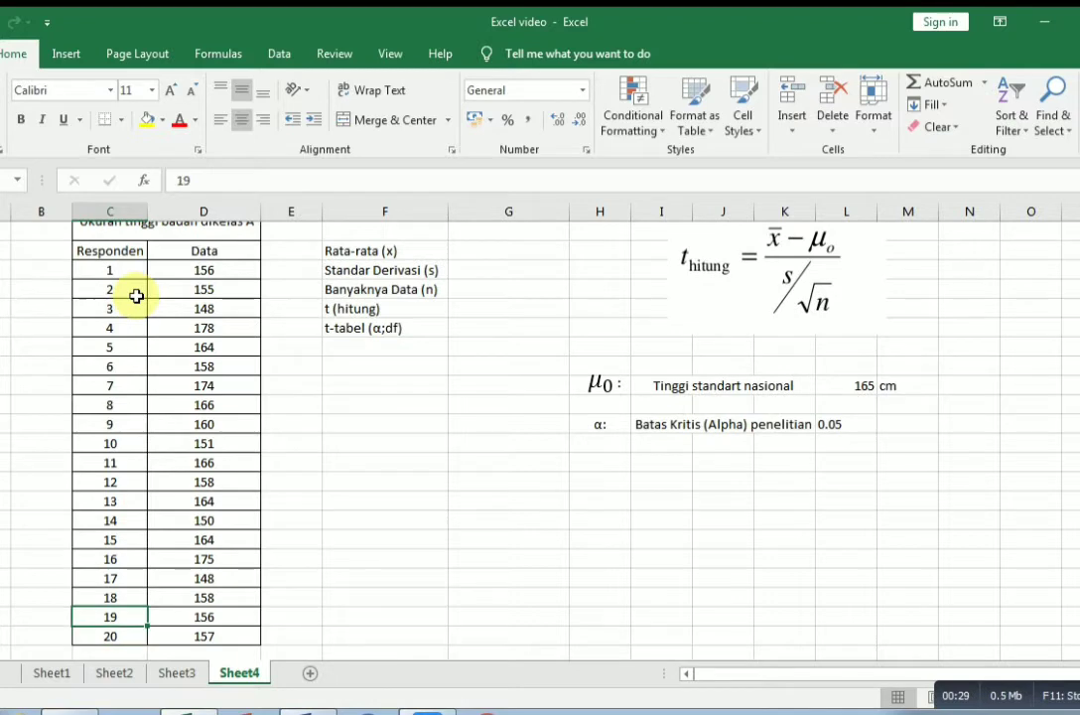
Step: Examine the respondent numbers and height data in the class A table on Sheet4
key(Up)
key(Up)
key(Up)
key(Up)
key(Up)
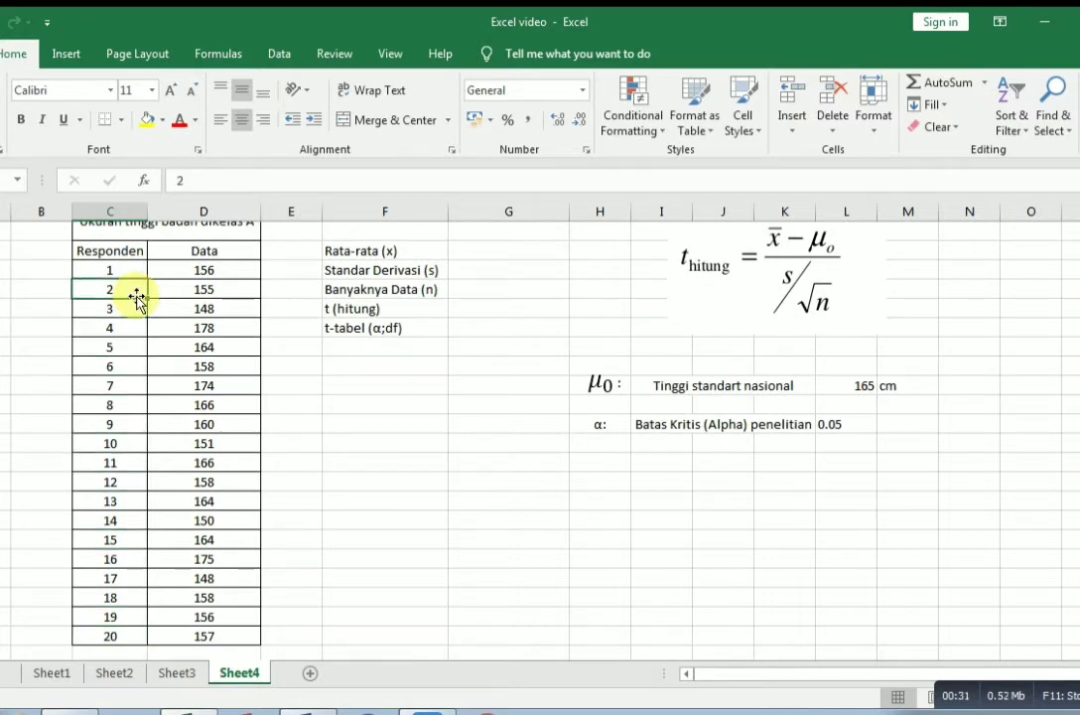
key(Right)
key(Left)
key(Down)
key(Down)
key(Down)
key(Down)
key(Down)
key(Down)
key(Down)
key(Down)
key(Down)
key(Down)
key(Down)
key(Down)
key(Down)
key(Down)
key(Down)
key(Down)
key(Down)
key(Down)
key(Down)
key(Down)
key(Down)
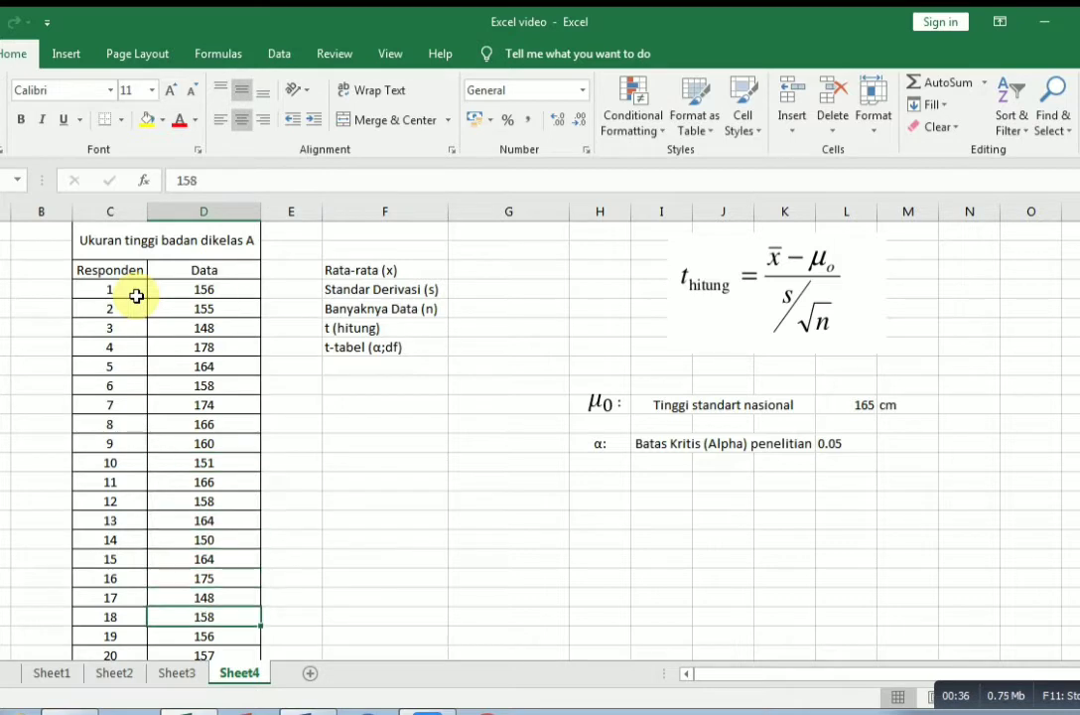
key(Up)
key(Up)
key(Up)
key(Up)
key(Up)
key(Up)
key(Up)
key(Up)
key(Up)
key(Up)
key(Up)
key(Up)
key(Up)
key(Up)
key(Up)
key(Up)
key(Up)
key(Up)
key(Up)
key(Up)
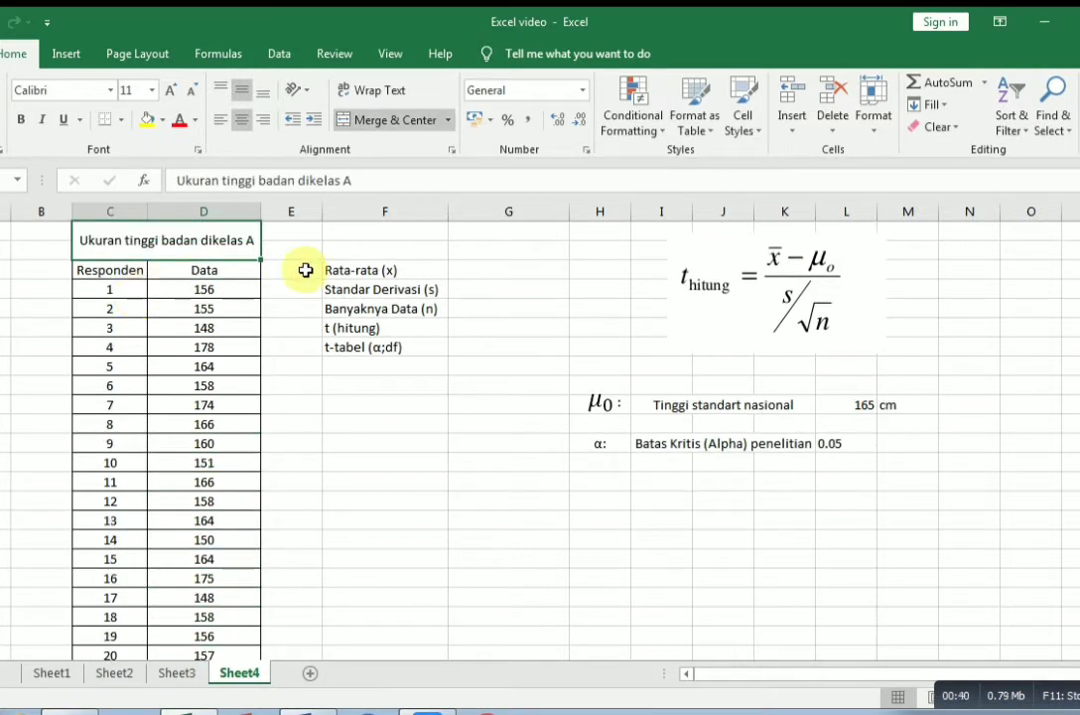
Step: Calculate the mean of the height data D4:D23 in G3, beside Rata-rata (x), with the AVERAGE function
click(464, 274)
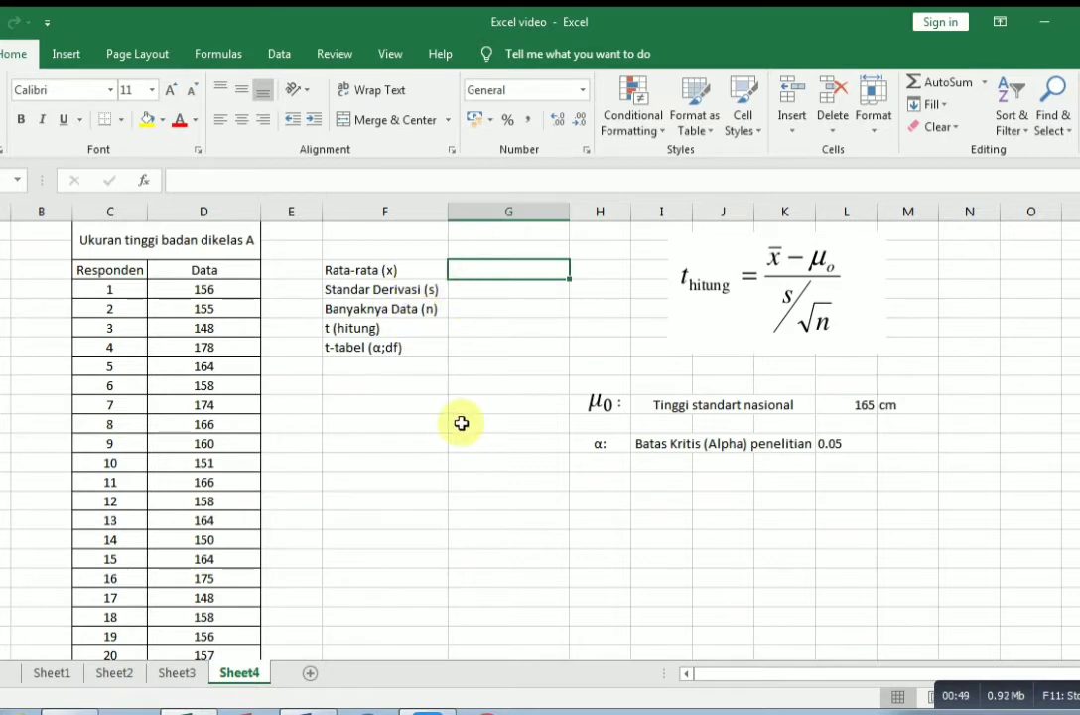
text(=A)
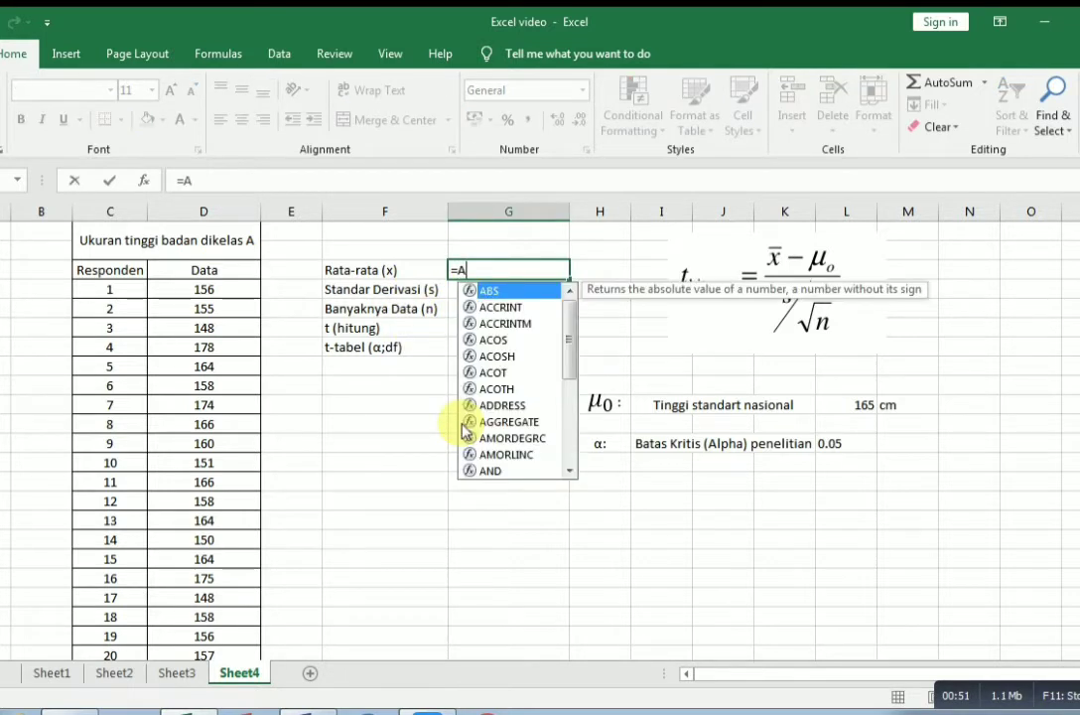
text(VERAGE()
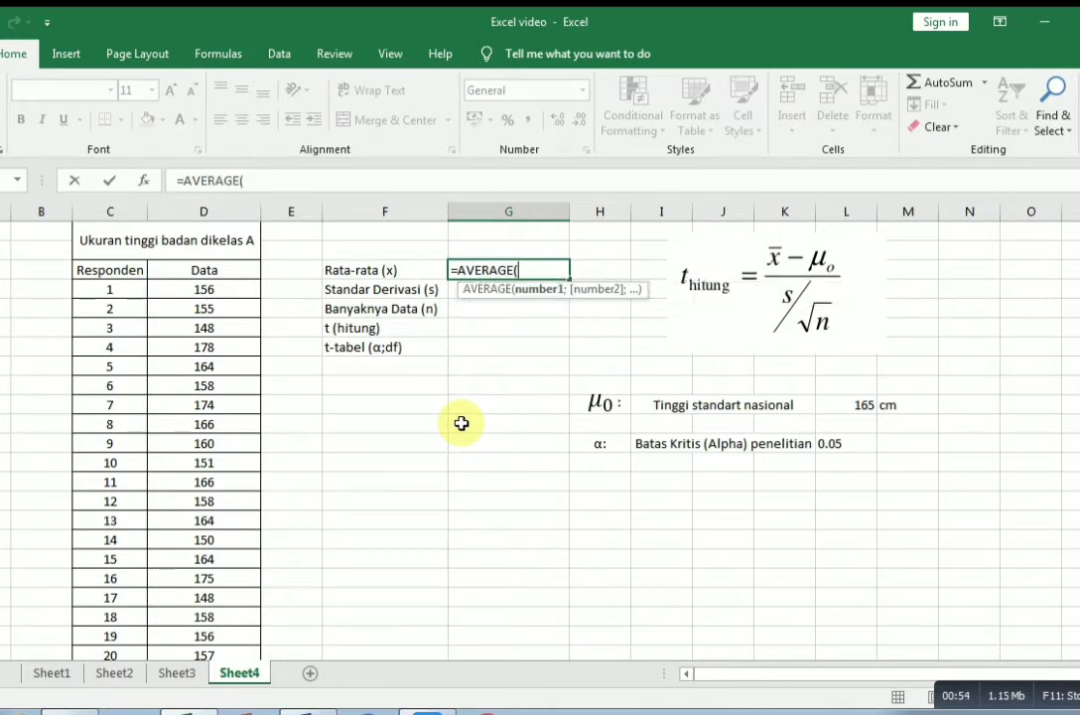
click(227, 292)
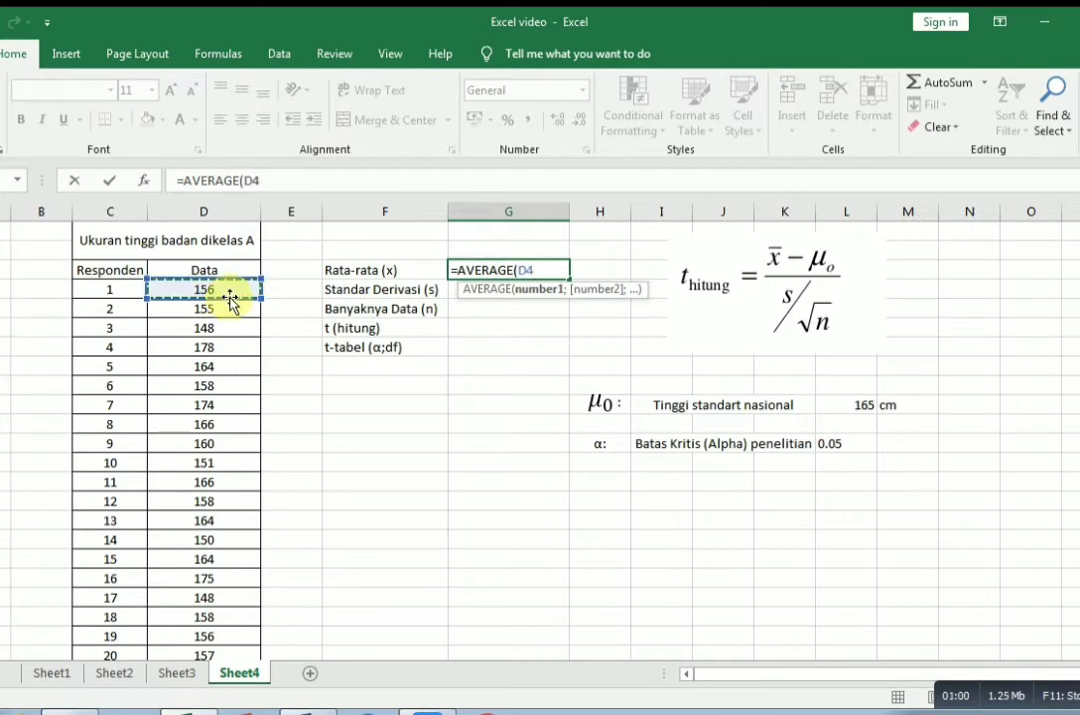
drag(229, 290, 208, 646)
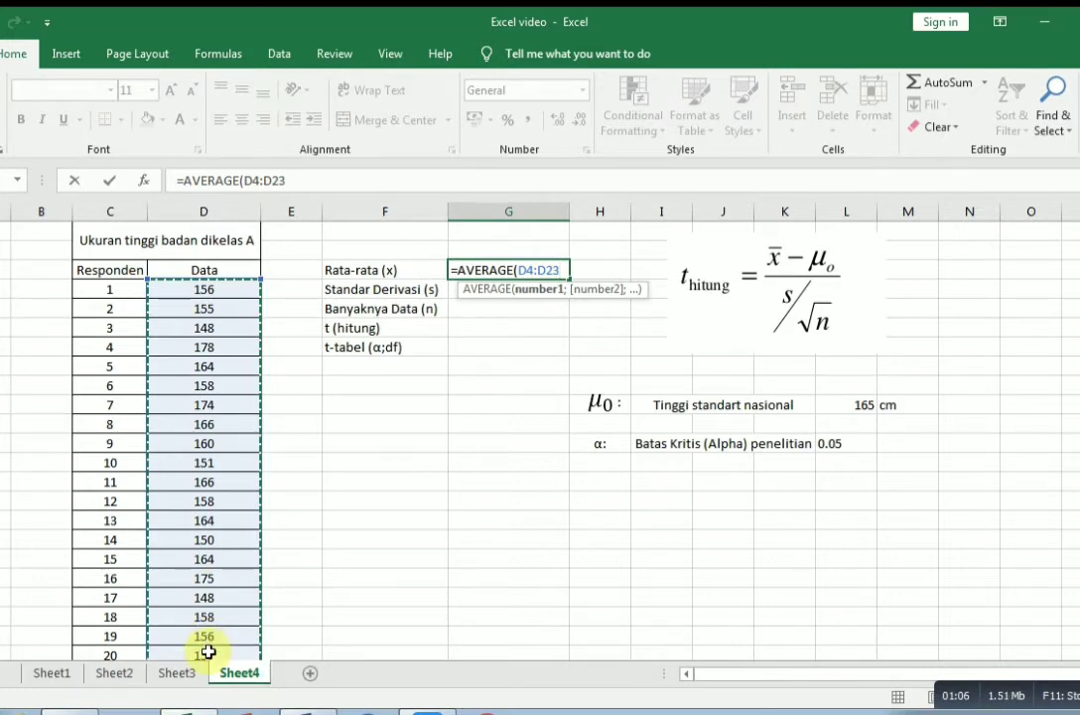
text())
key(Return)
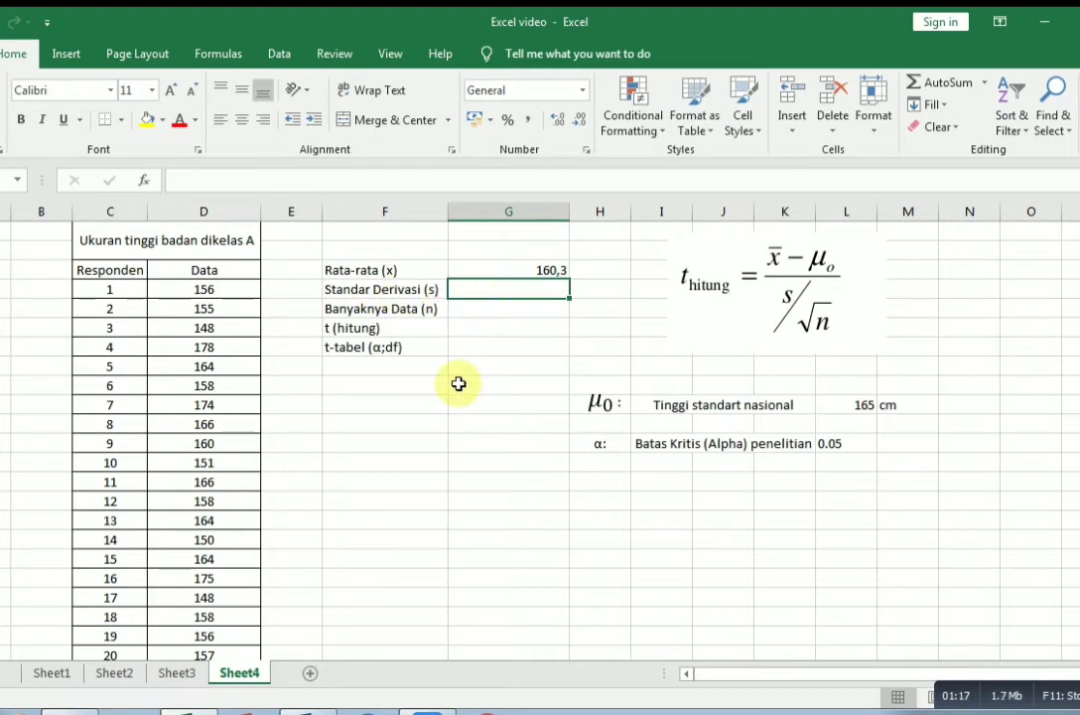
Step: Calculate the standard deviation of D4:D23 in G4 with STDEV, and enter 20 as the data count in G5
text(=)
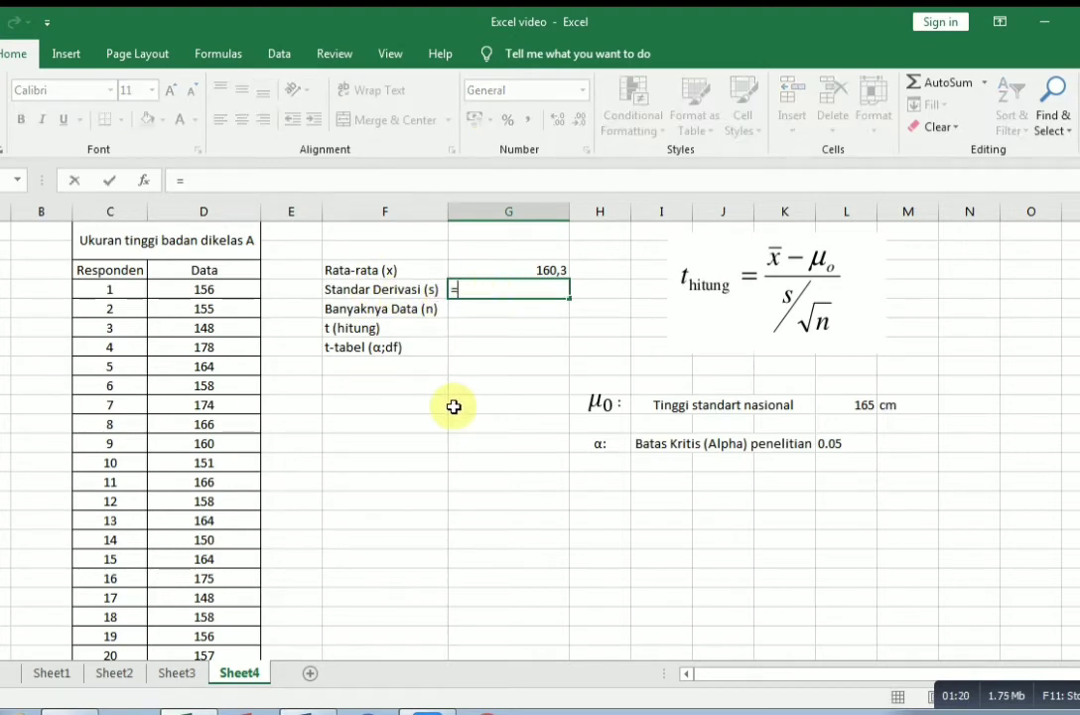
text(STDE)
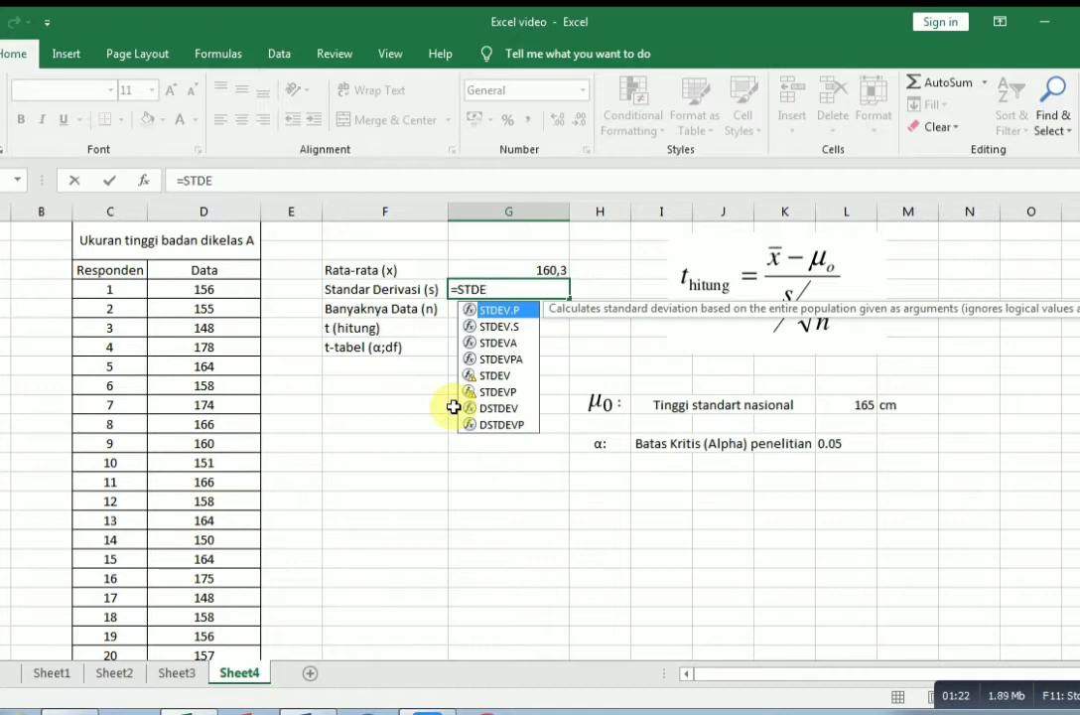
text(V()
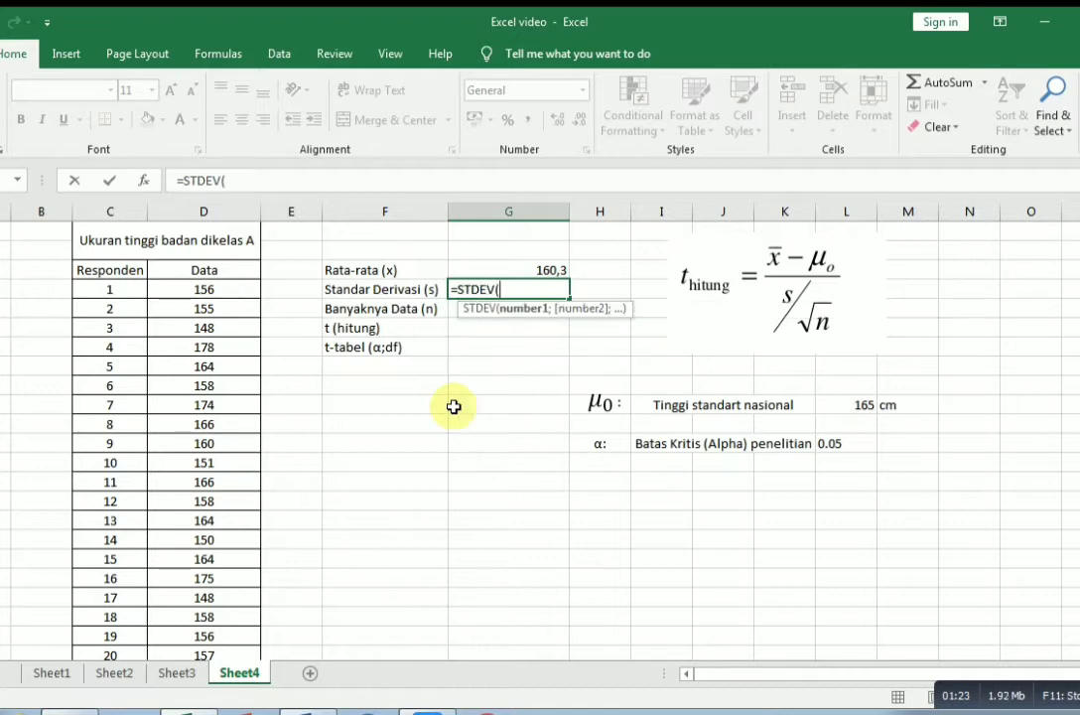
click(236, 286)
drag(235, 289, 227, 654)
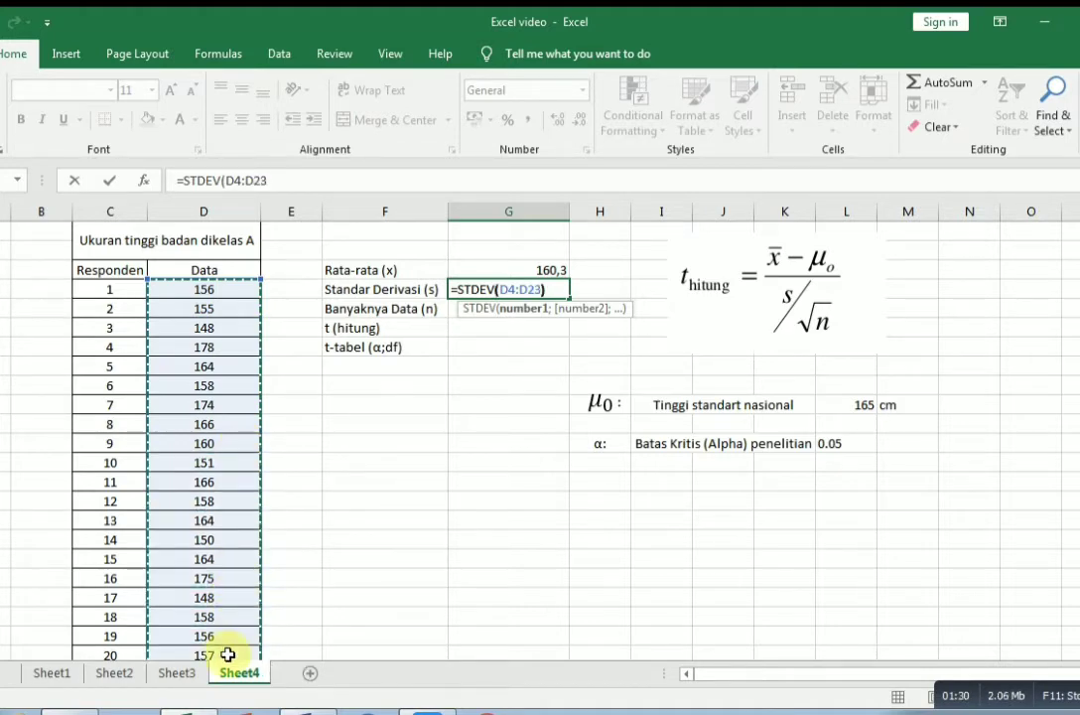
key(Return)
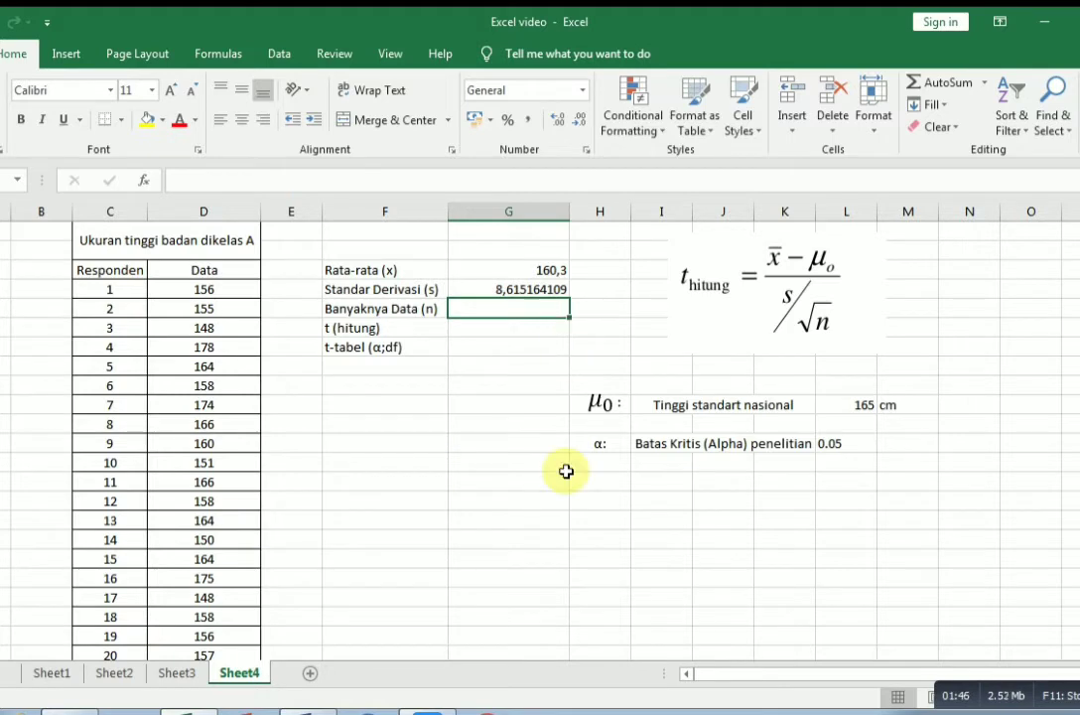
text(20)
Step: Calculate the t (hitung) value in G6 with the formula =(G3-L10)/(G4/SQRT(G5))
click(492, 334)
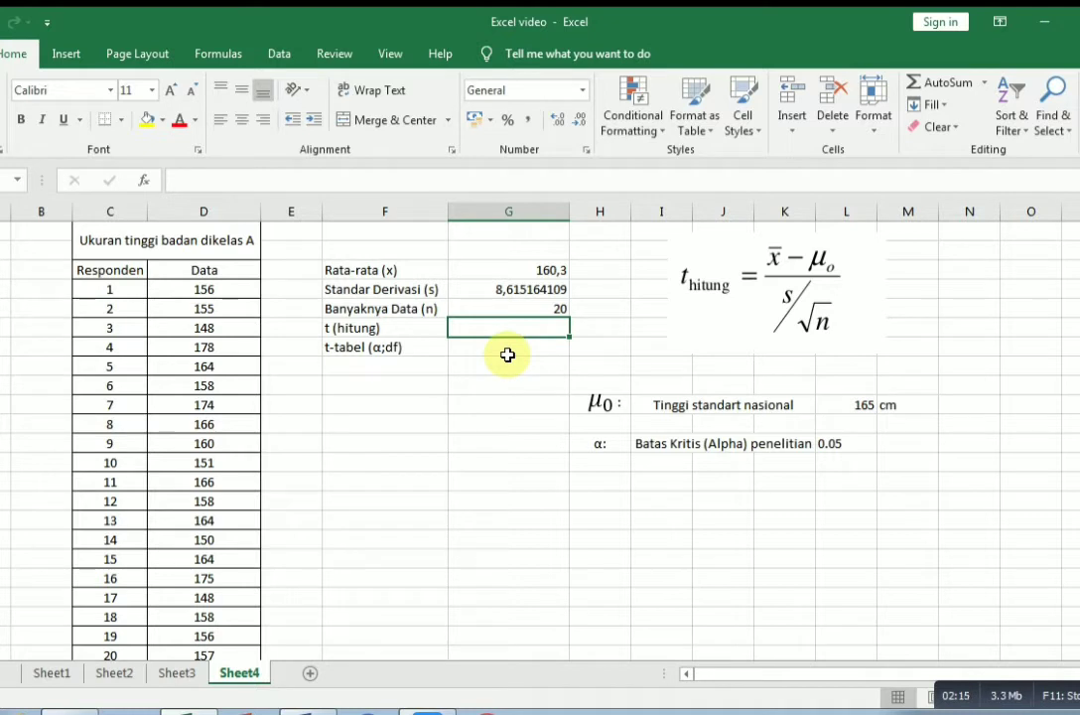
text(=()
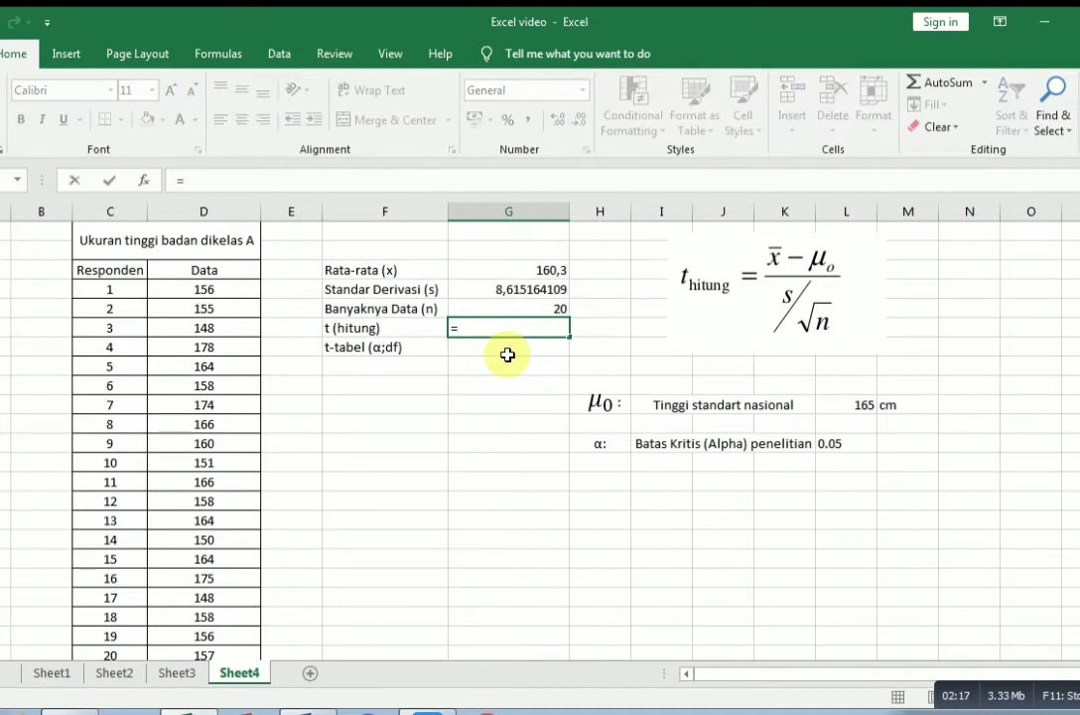
click(515, 273)
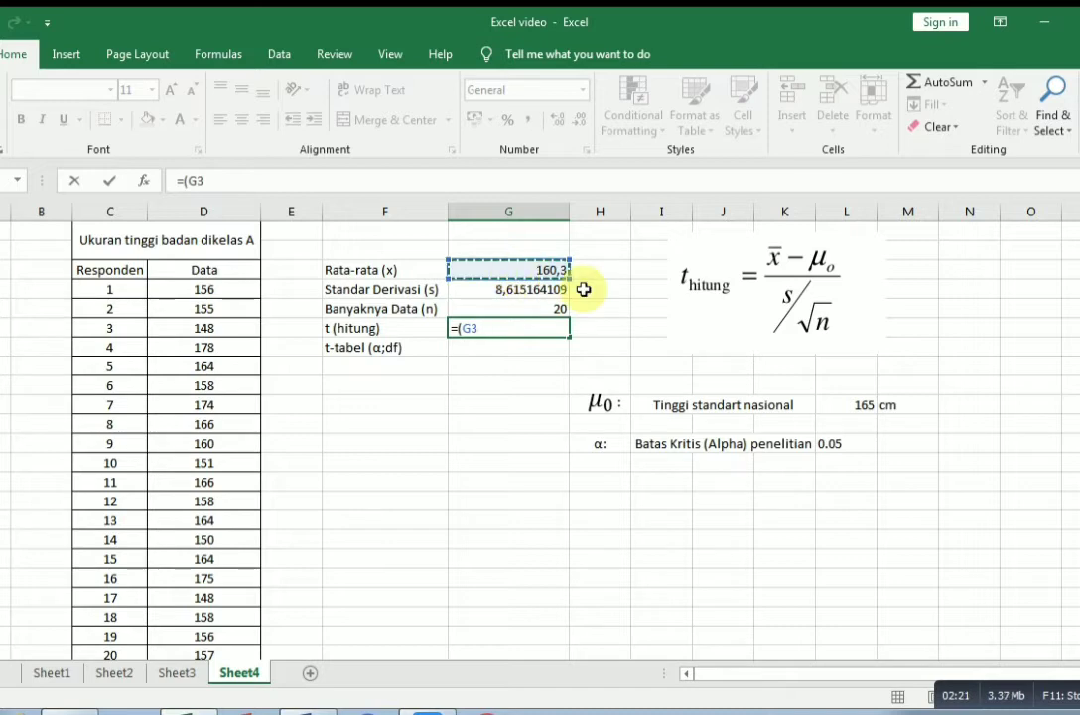
text(-)
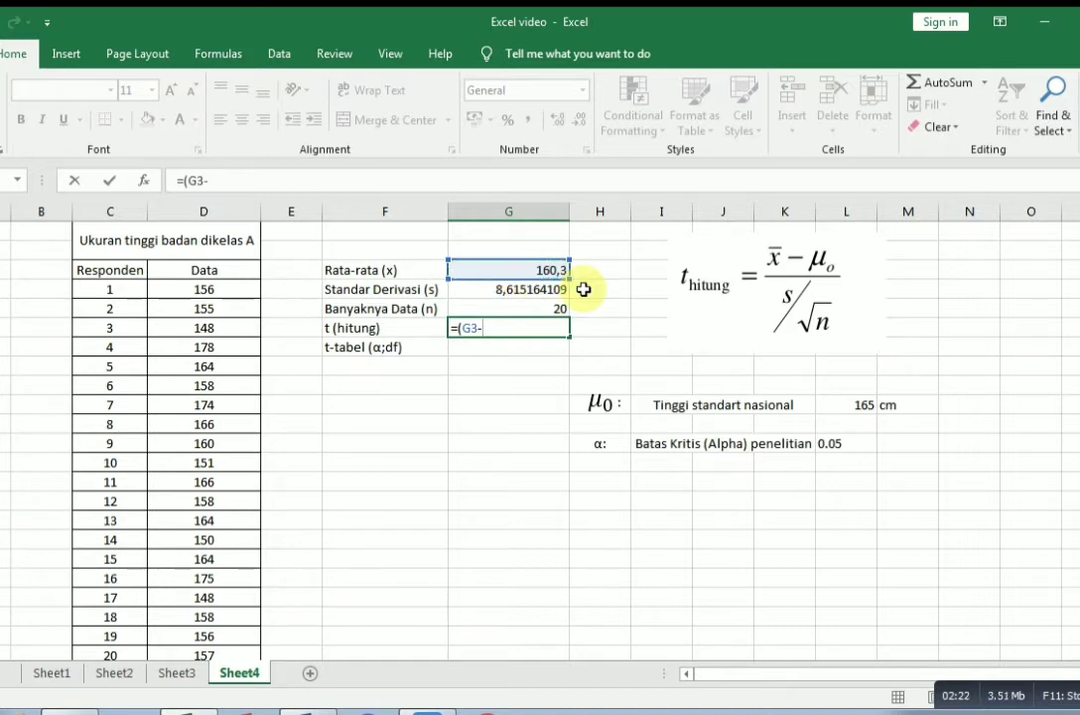
click(844, 404)
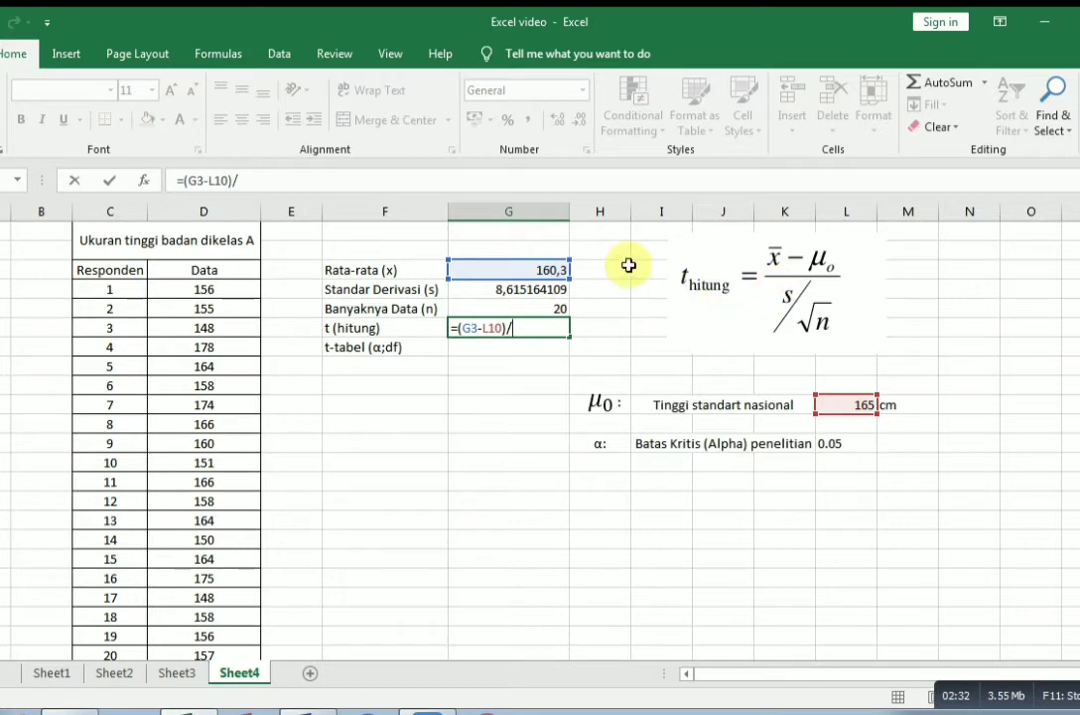
click(520, 295)
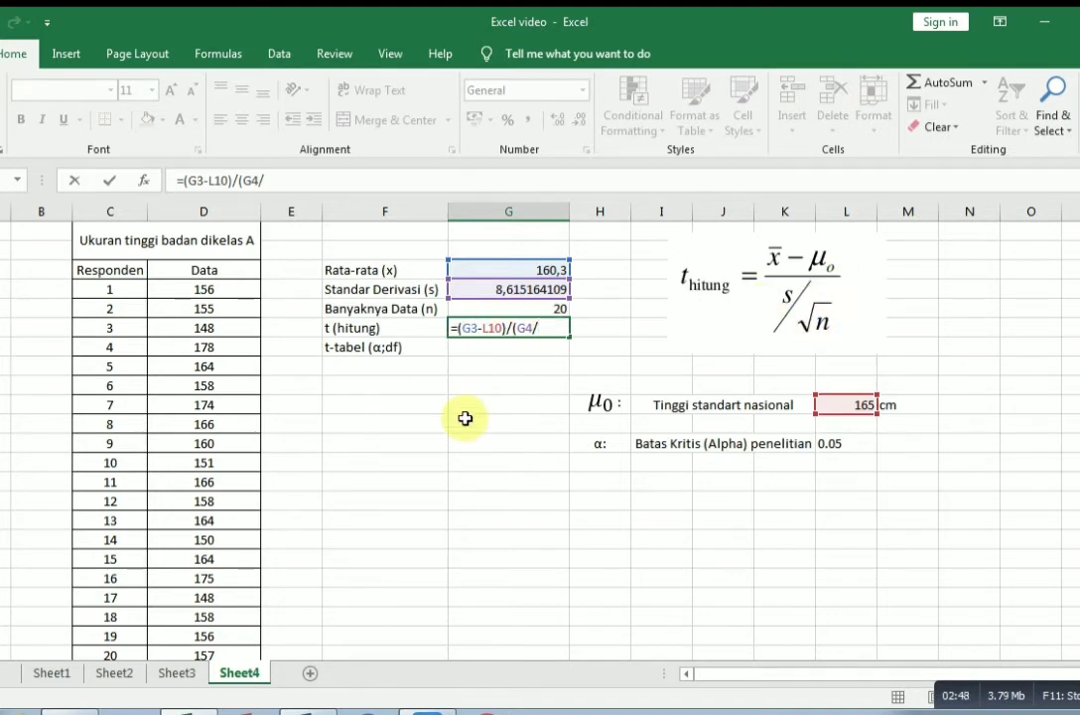
text(SQRT)
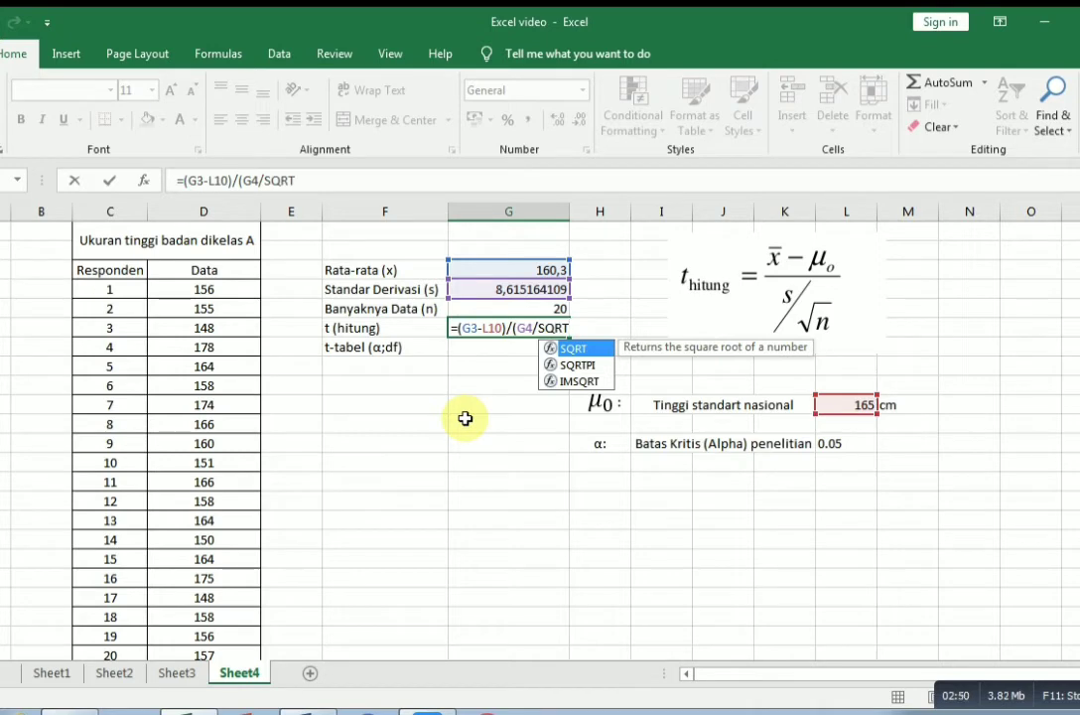
text(()
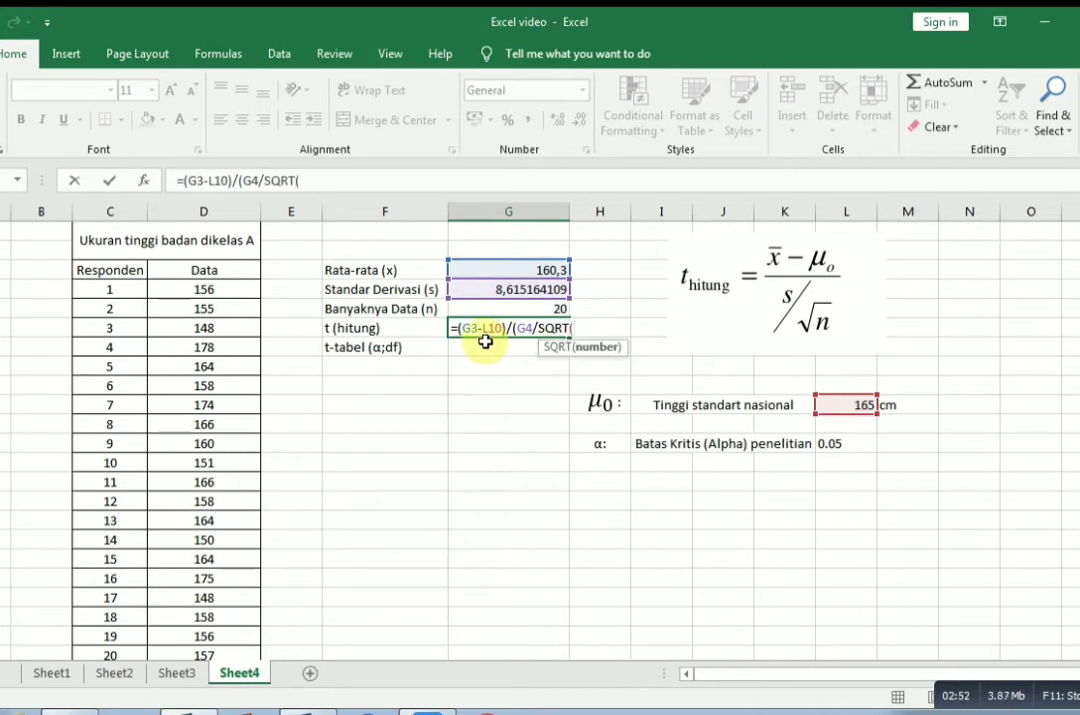
click(516, 309)
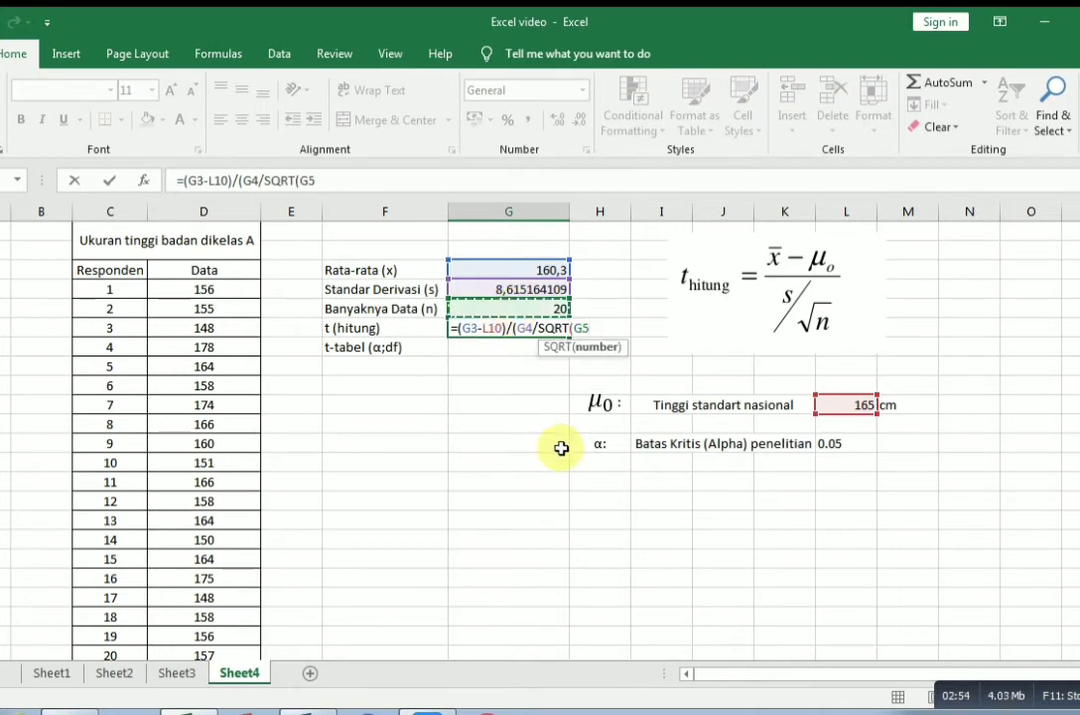
text())
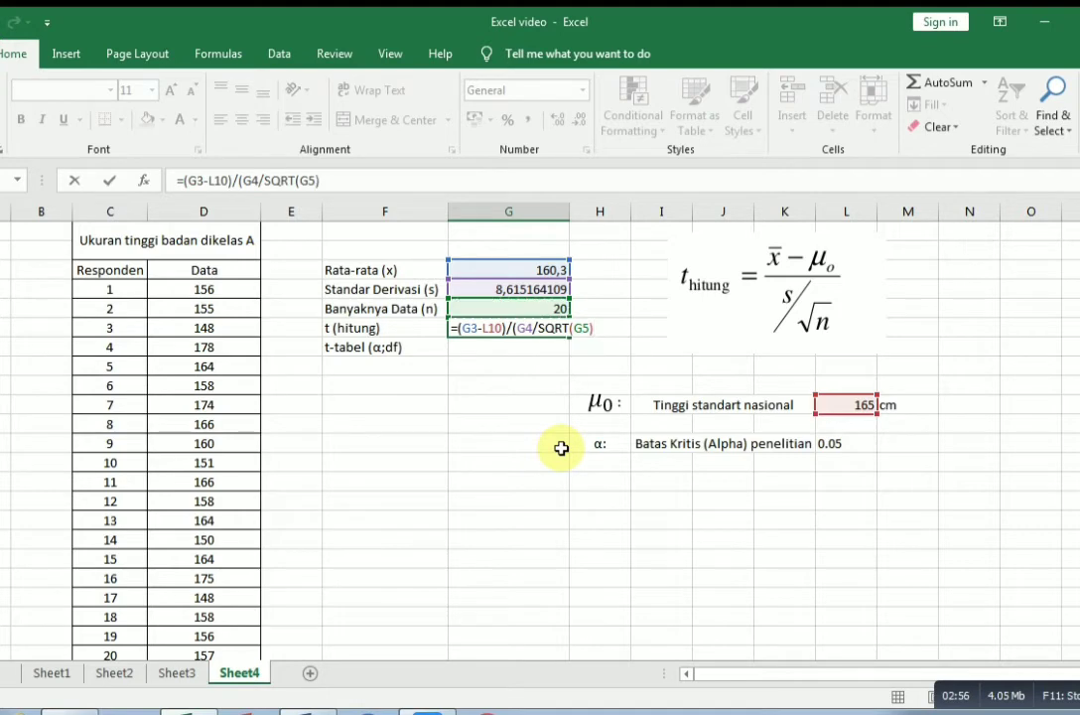
key(Return)
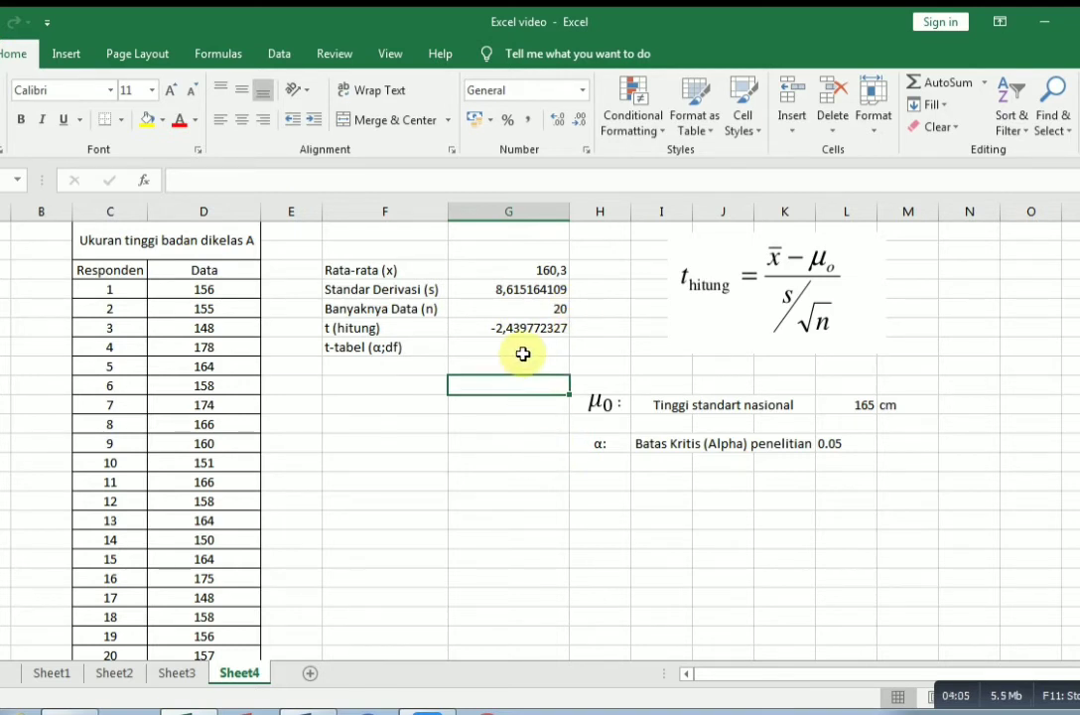
Step: Calculate the t-tabel (α;df) value in G7 with the formula =TINV(0,05;(G5-1))
text(TIN)
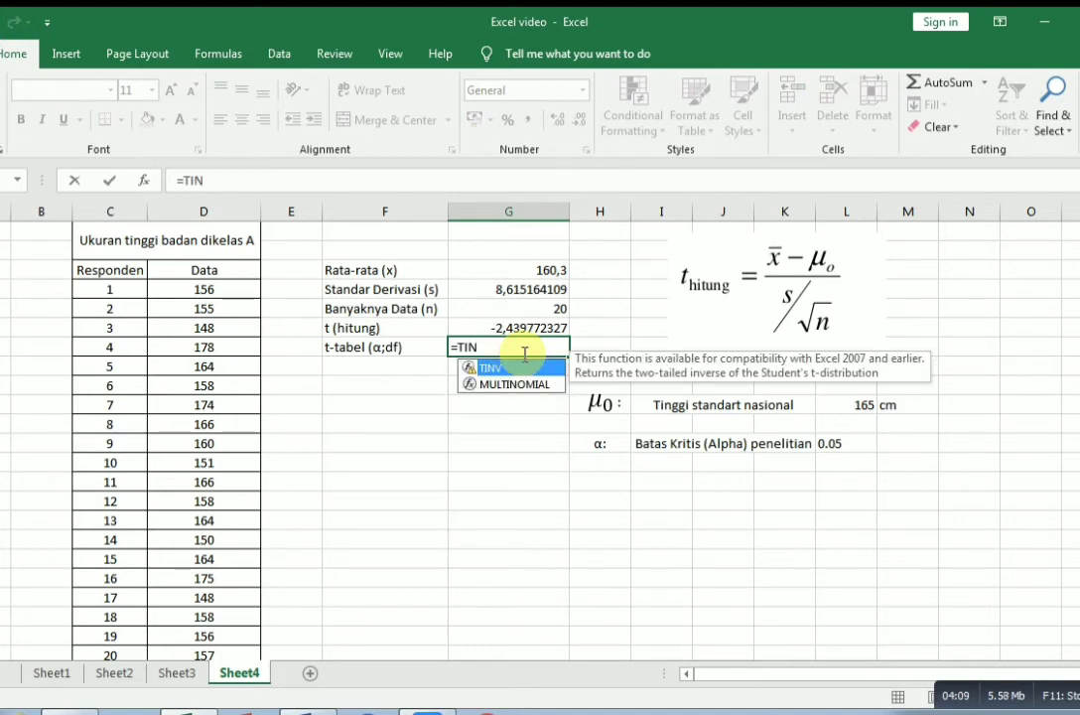
text(V)
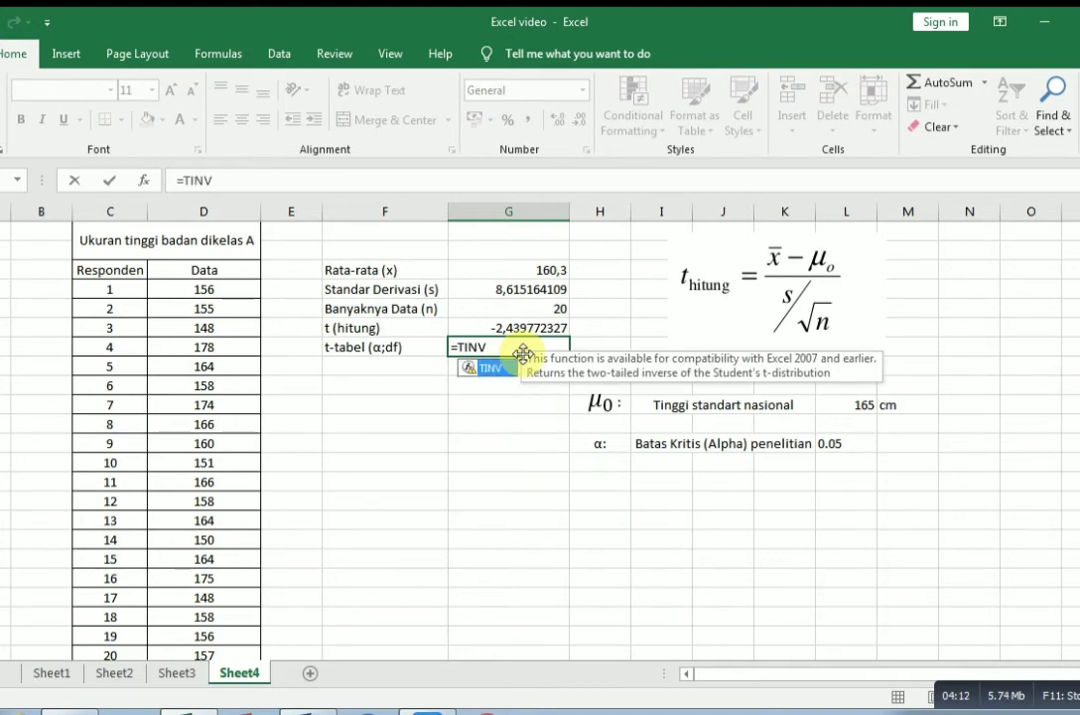
text((0,0)
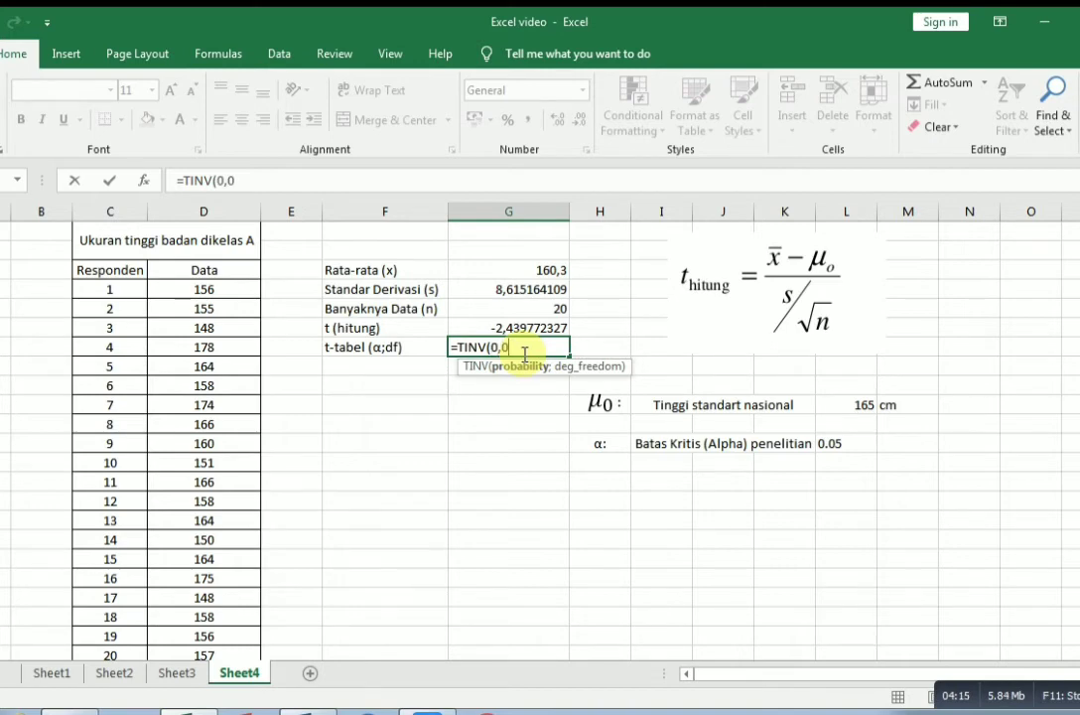
text(5;)
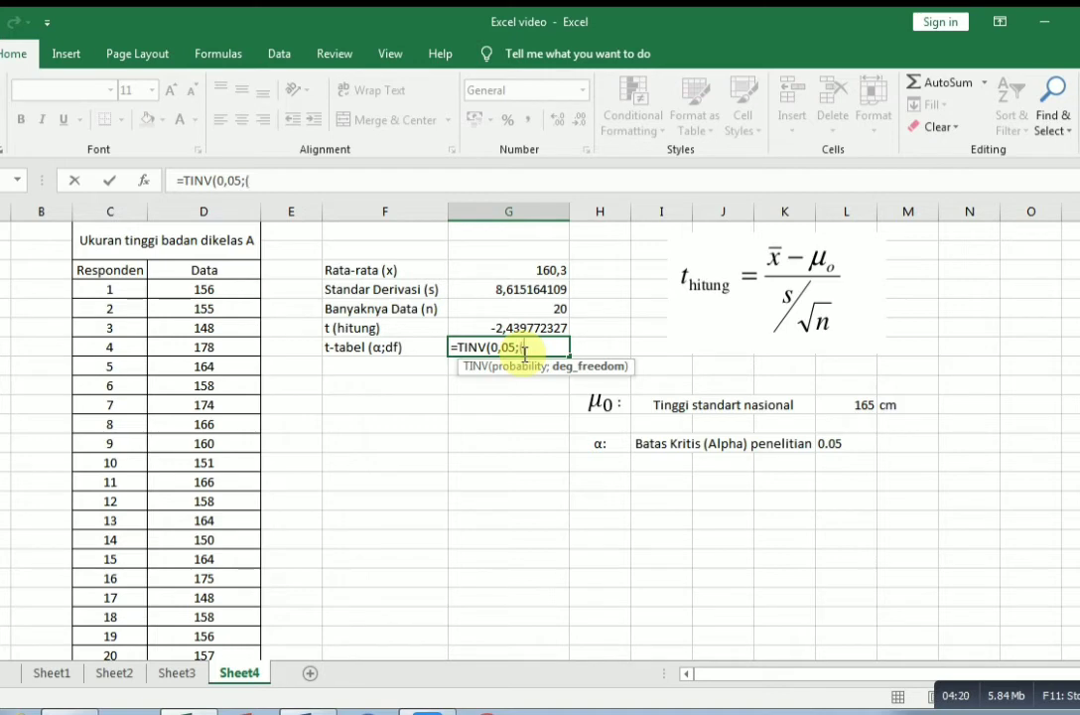
text(()
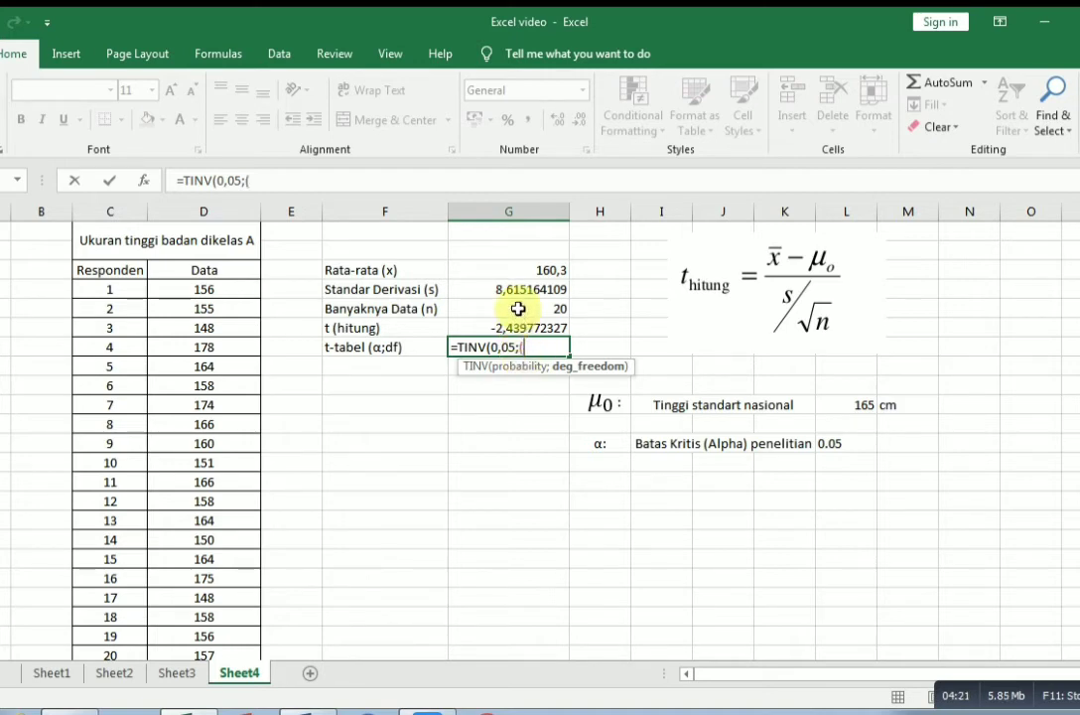
click(518, 309)
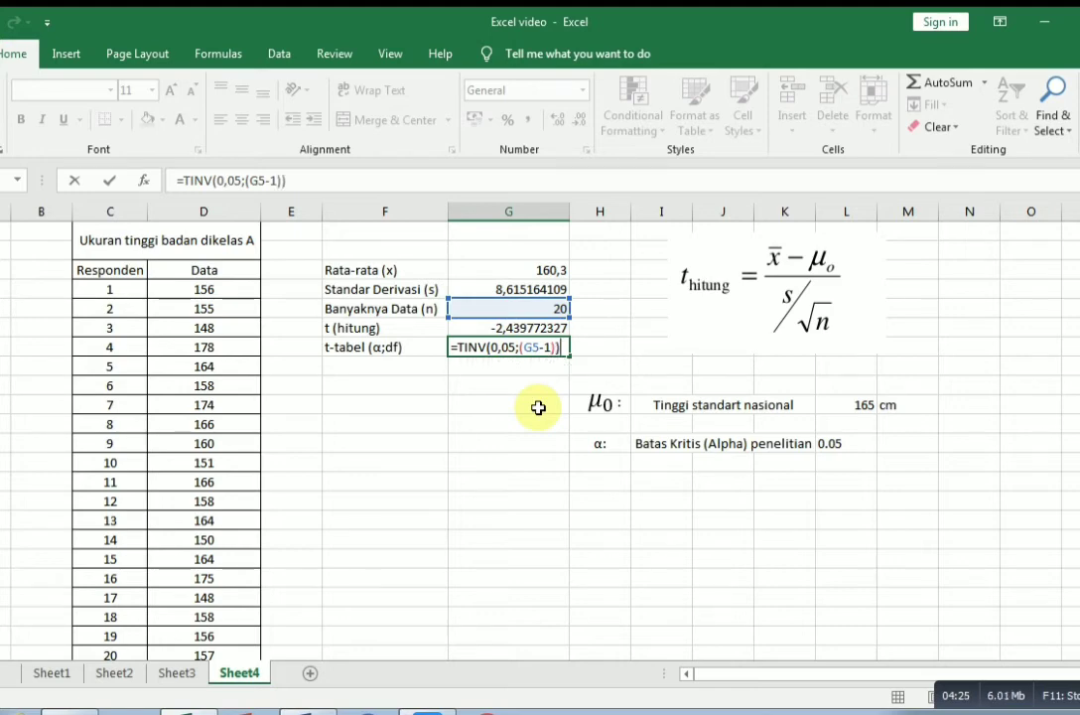
key(Return)
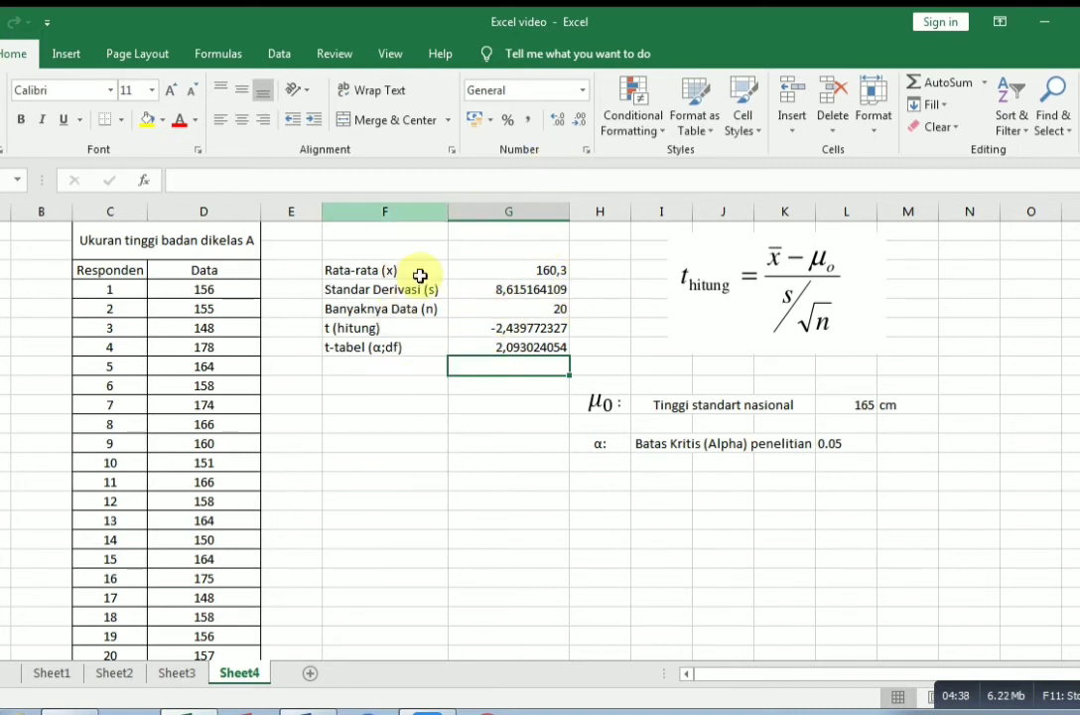
Step: Switch to the Word document "Hasil Ho dan H1" and examine the H0 and H1 hypothesis statements
click(322, 709)
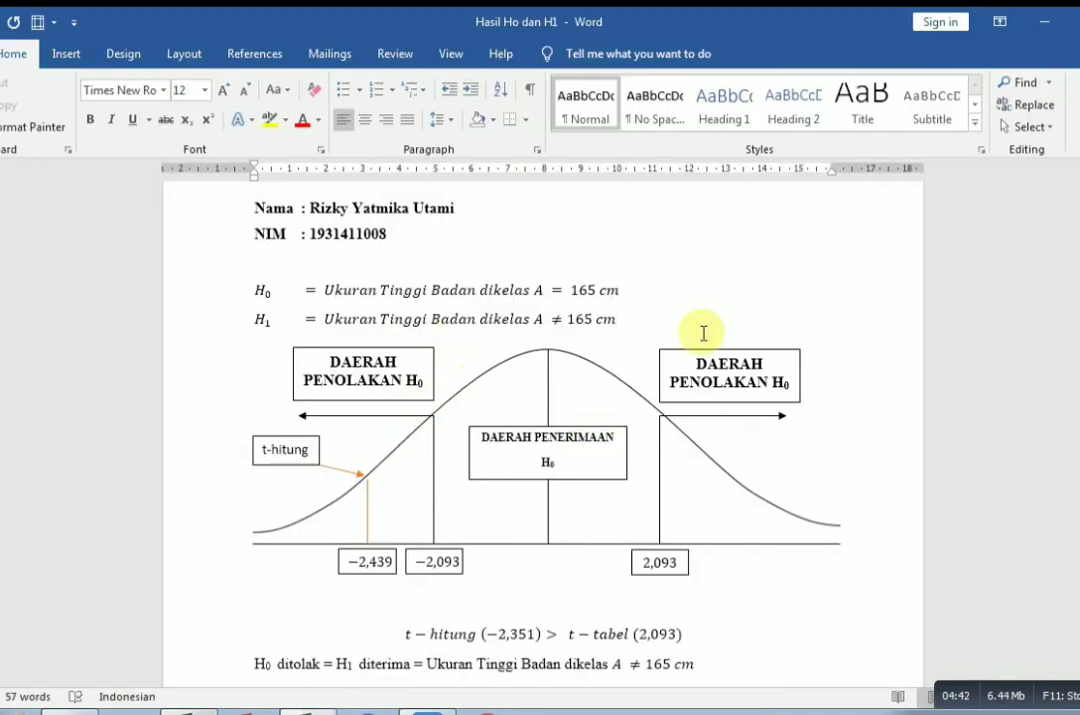
click(318, 318)
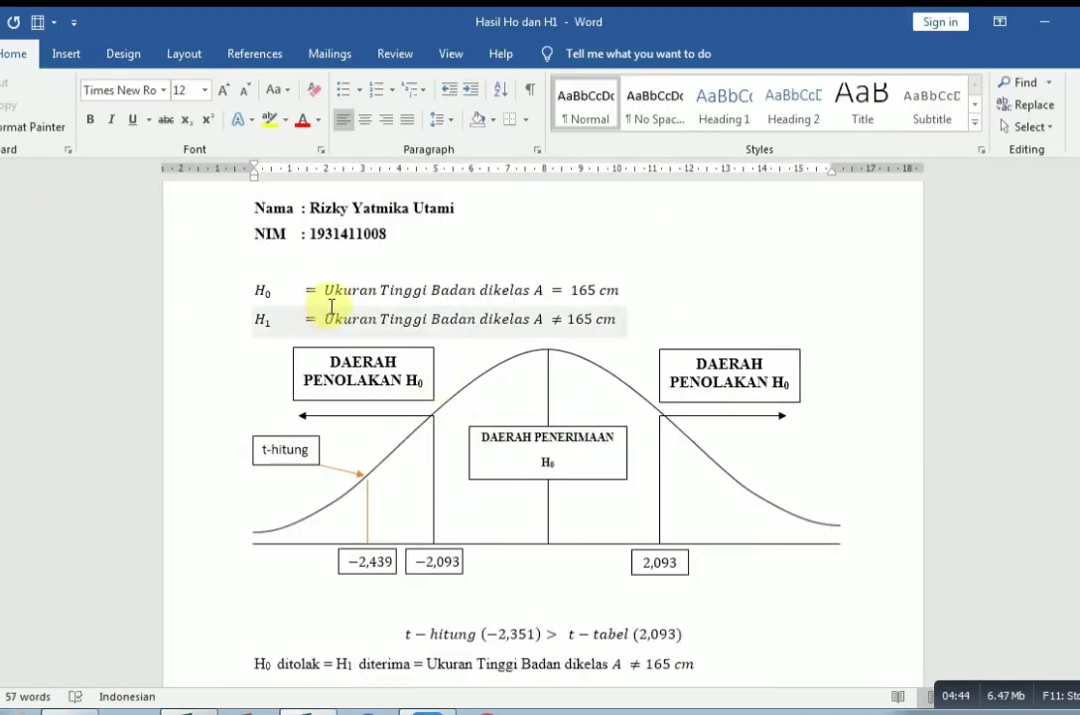